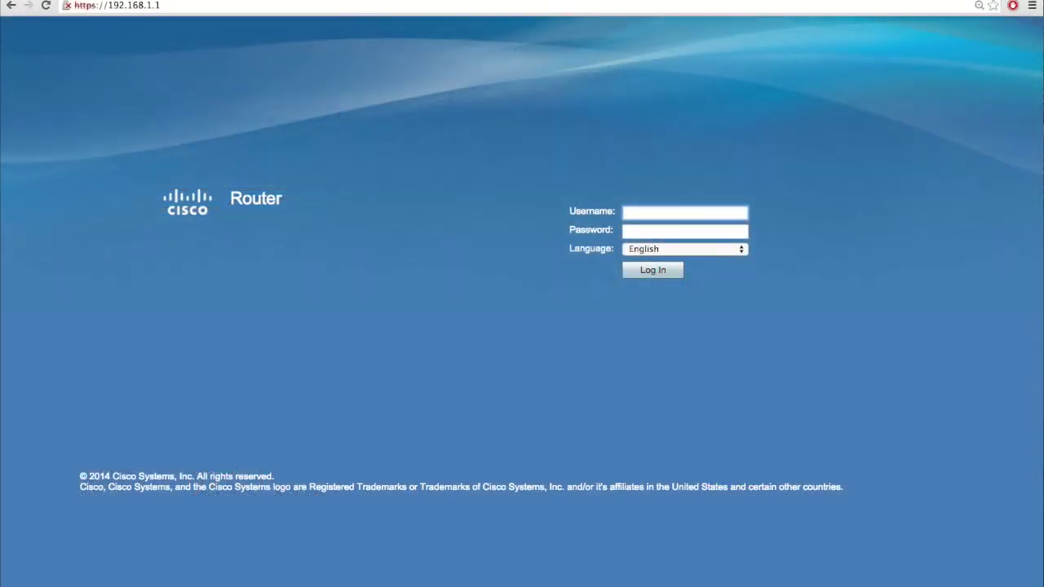
Step: Log in to the router with the administrator username and password
{"action": "type", "text": "cisco"}
{"action": "key", "text": "Tab"}
{"action": "type", "text": "cisc"}
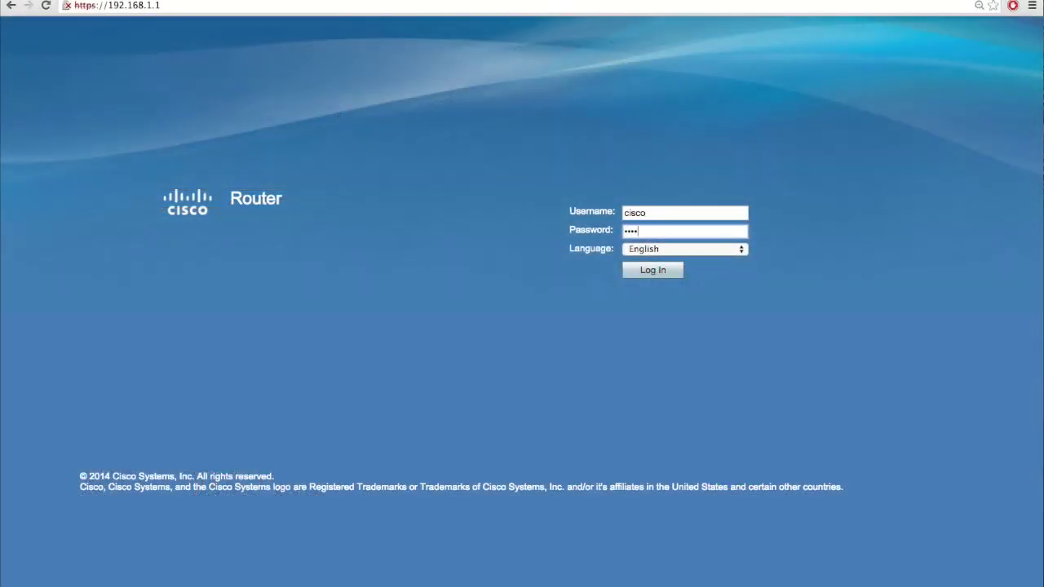
{"action": "type", "text": "o123"}
{"action": "left_click", "coordinate": [664, 270]}
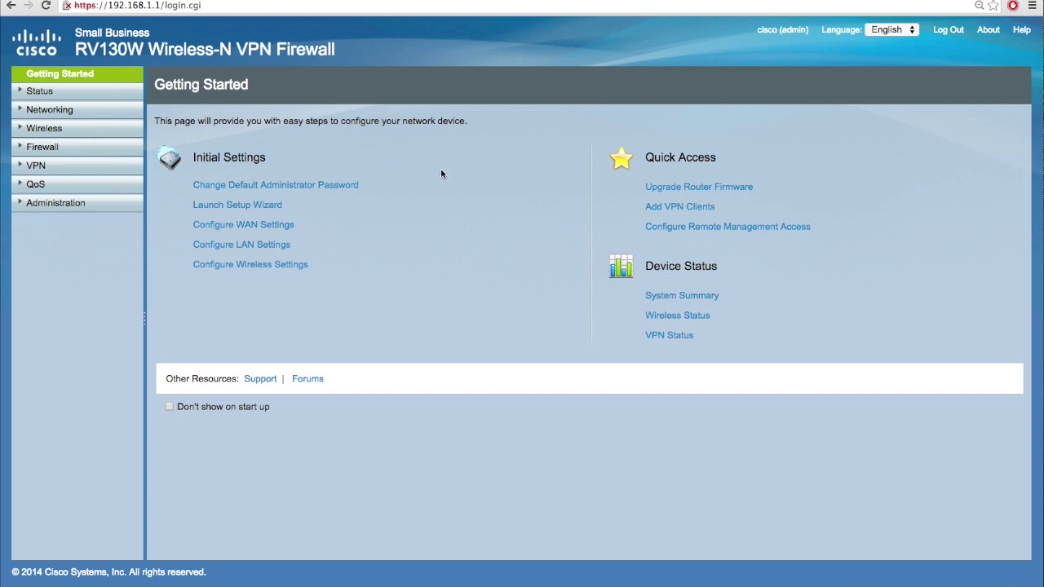
Step: Open Firewall > Basic Settings and review the LAN/VPN Web Access setting
{"action": "left_click", "coordinate": [80, 154]}
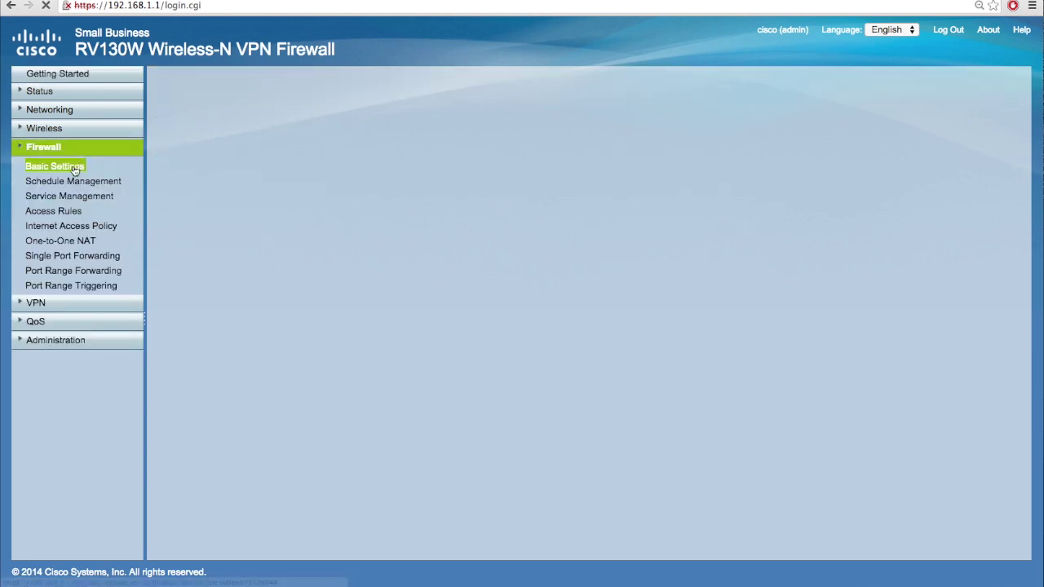
{"action": "left_click_drag", "start_coordinate": [163, 181], "coordinate": [262, 181]}
{"action": "left_click", "coordinate": [298, 186]}
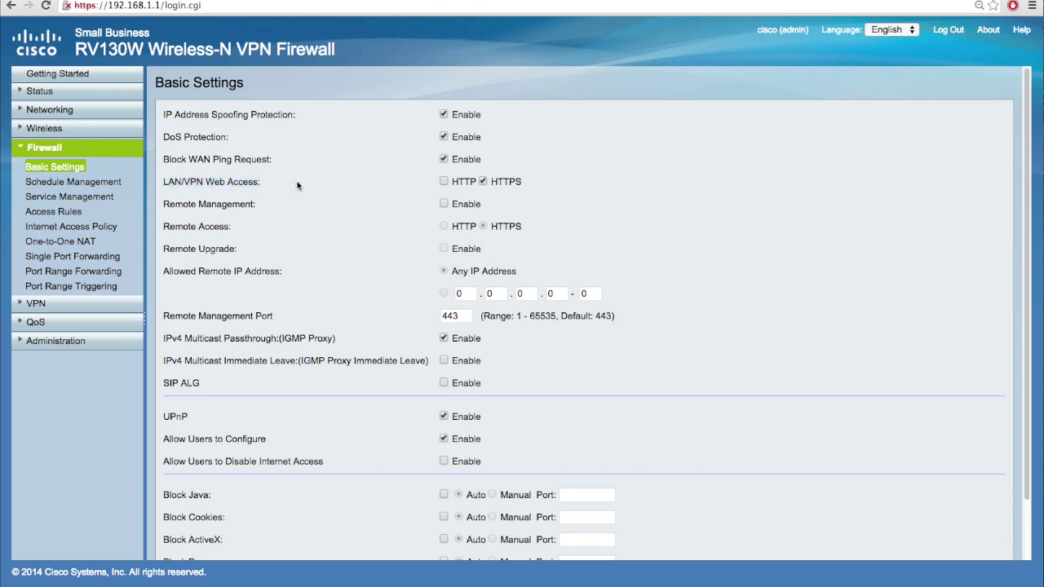
Step: Enable HTTP alongside HTTPS for LAN/VPN Web Access
{"action": "left_click", "coordinate": [443, 181]}
{"action": "left_click_drag", "start_coordinate": [160, 204], "coordinate": [257, 203]}
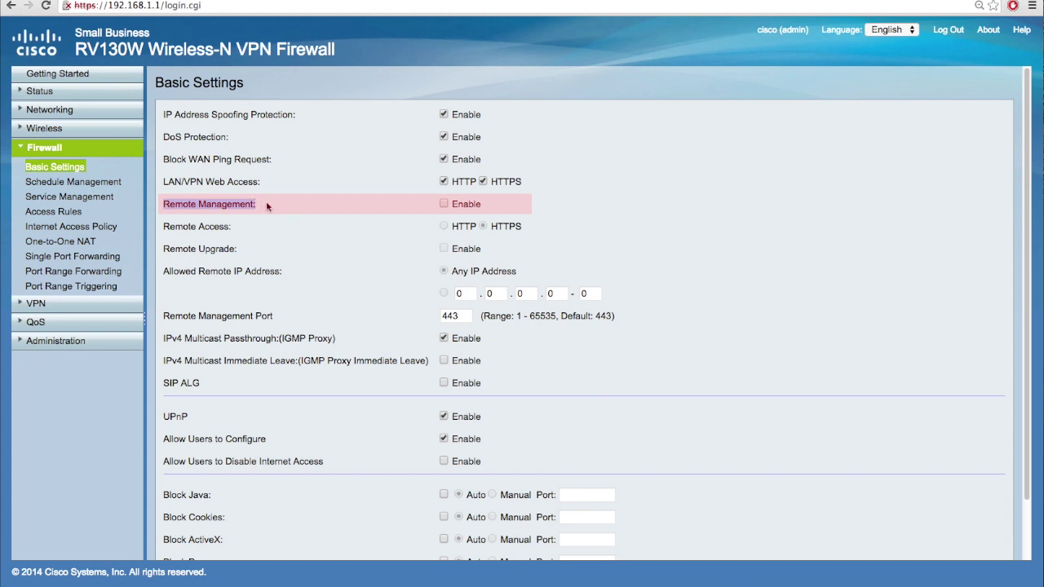
Step: Enable Remote Management with Remote Access over HTTPS
{"action": "left_click", "coordinate": [444, 205]}
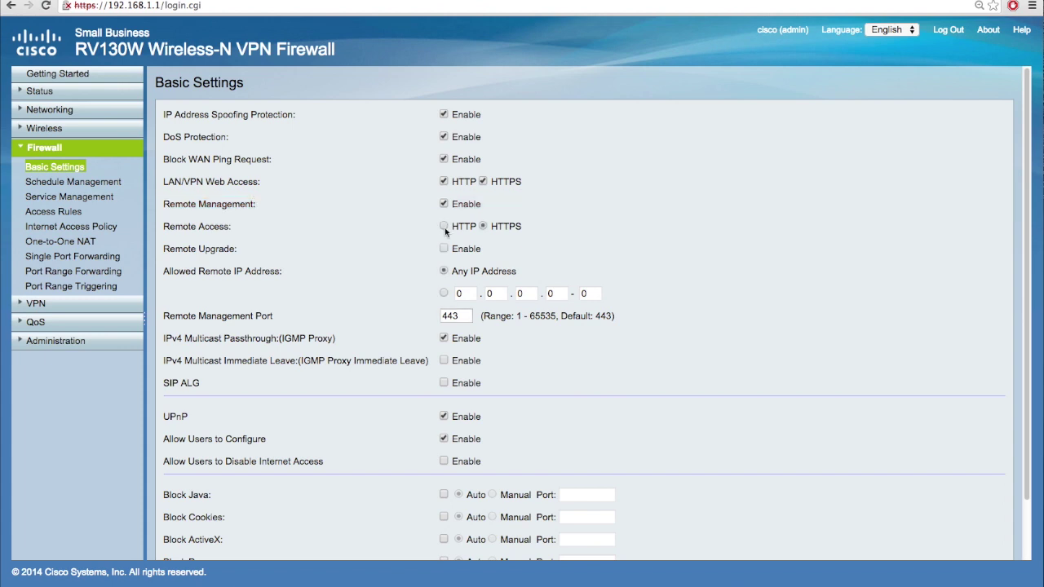
{"action": "left_click", "coordinate": [445, 229]}
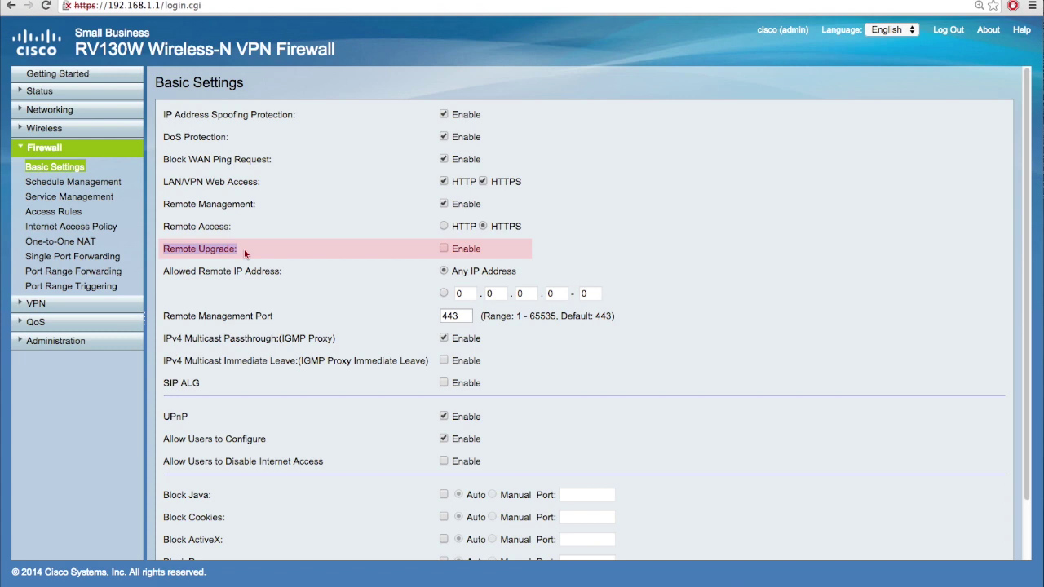
{"action": "left_click", "coordinate": [398, 246]}
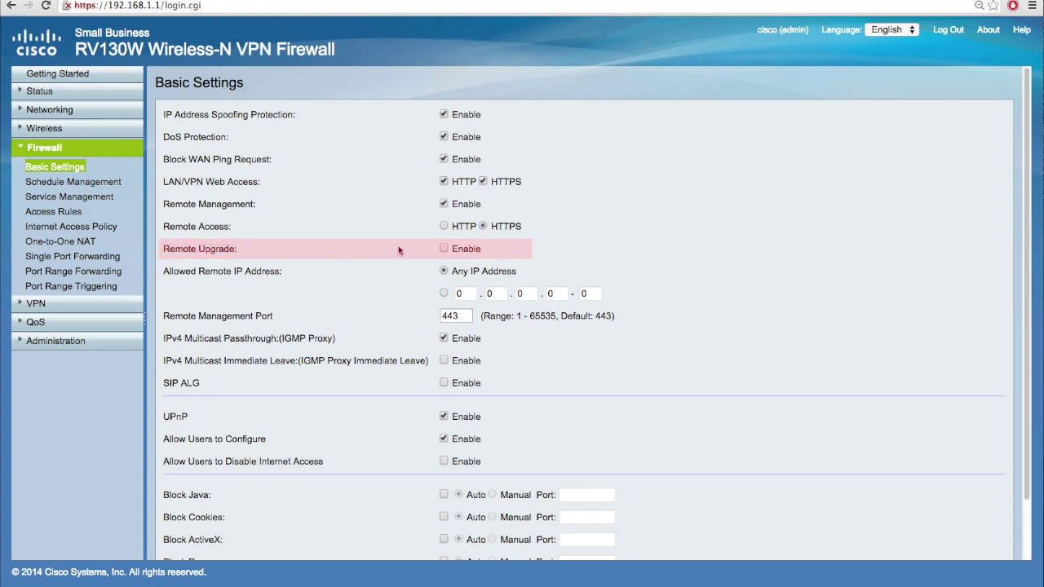
Step: Enable Remote Upgrade for the router firmware
{"action": "left_click", "coordinate": [444, 249]}
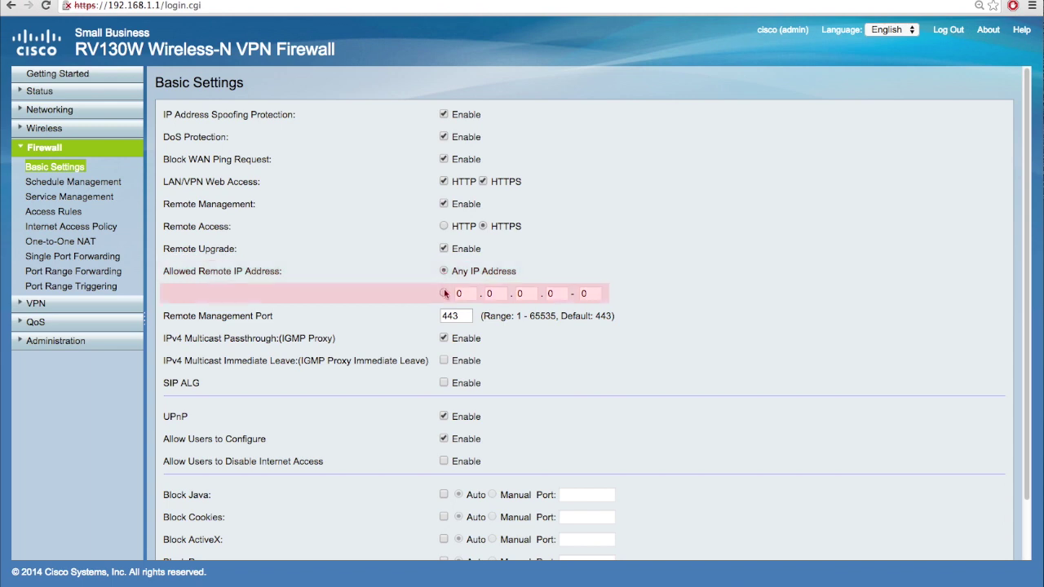
Step: Enter an allowed remote IP range from 192.168.10.25 to 30
{"action": "left_click", "coordinate": [445, 294]}
{"action": "left_click", "coordinate": [463, 294]}
{"action": "type", "text": "192"}
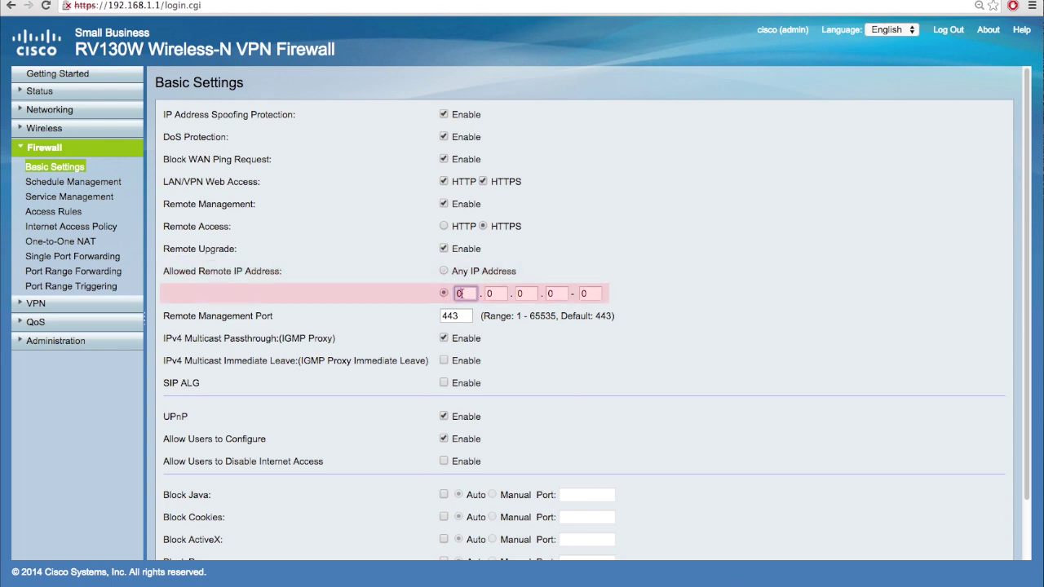
{"action": "left_click", "coordinate": [495, 293]}
{"action": "type", "text": "168"}
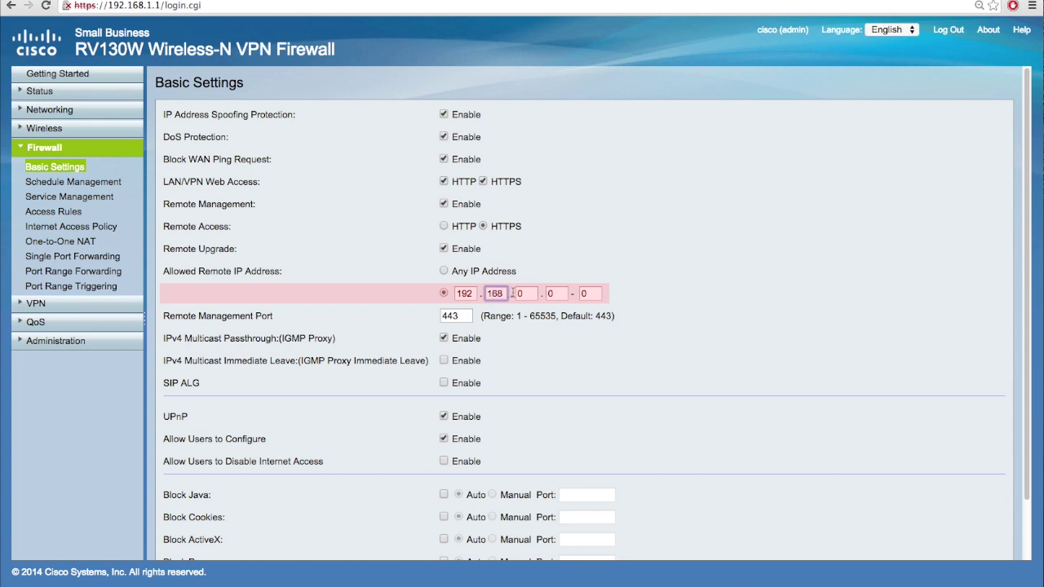
{"action": "left_click", "coordinate": [526, 294]}
{"action": "type", "text": "10"}
{"action": "left_click", "coordinate": [554, 295]}
{"action": "key", "text": "BackSpace"}
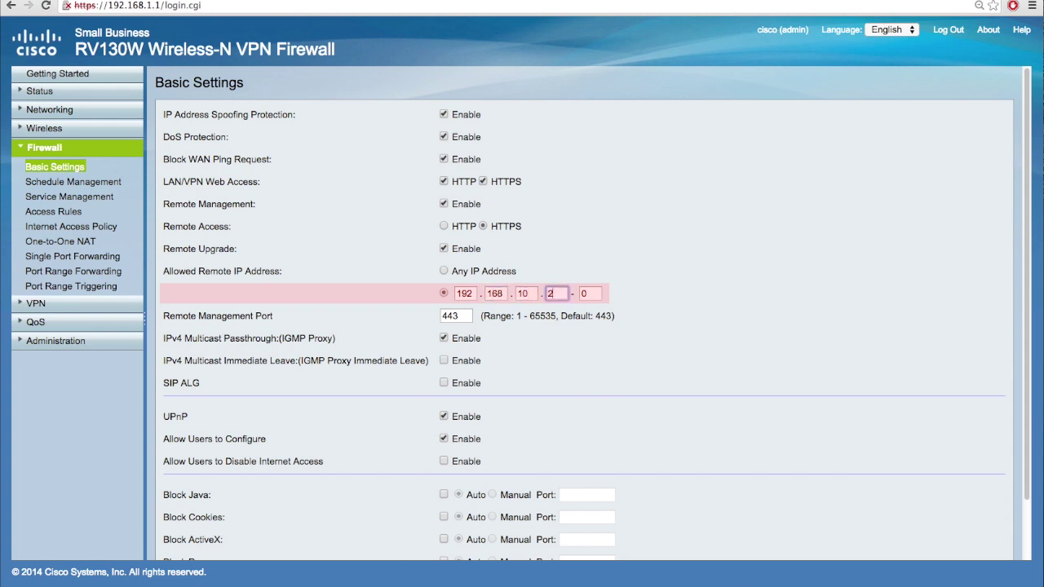
{"action": "type", "text": "25"}
{"action": "left_click", "coordinate": [593, 294]}
Step: Switch Allowed Remote IP Address back to Any IP Address
{"action": "left_click", "coordinate": [444, 271]}
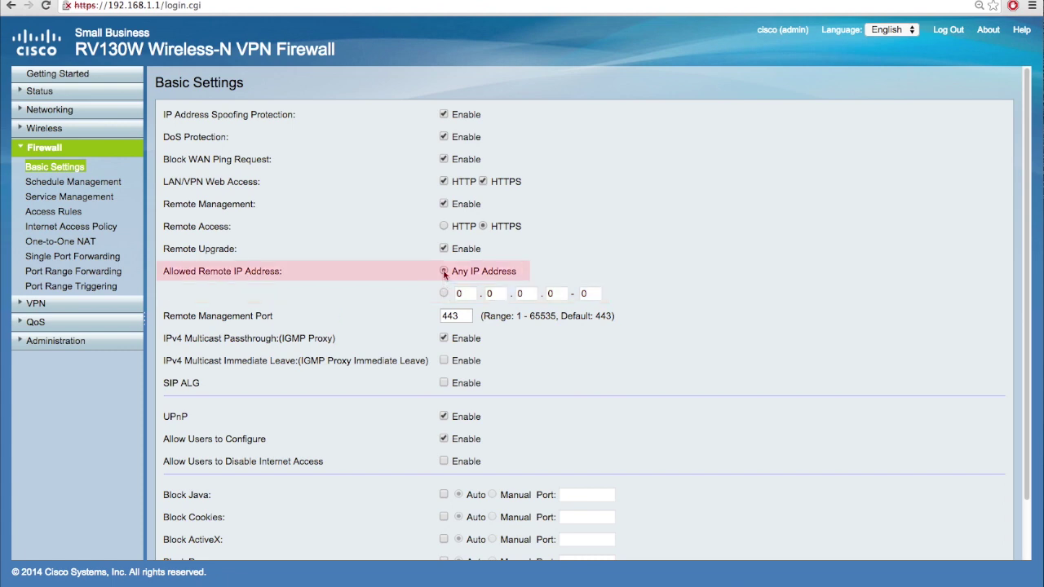
{"action": "left_click", "coordinate": [443, 271]}
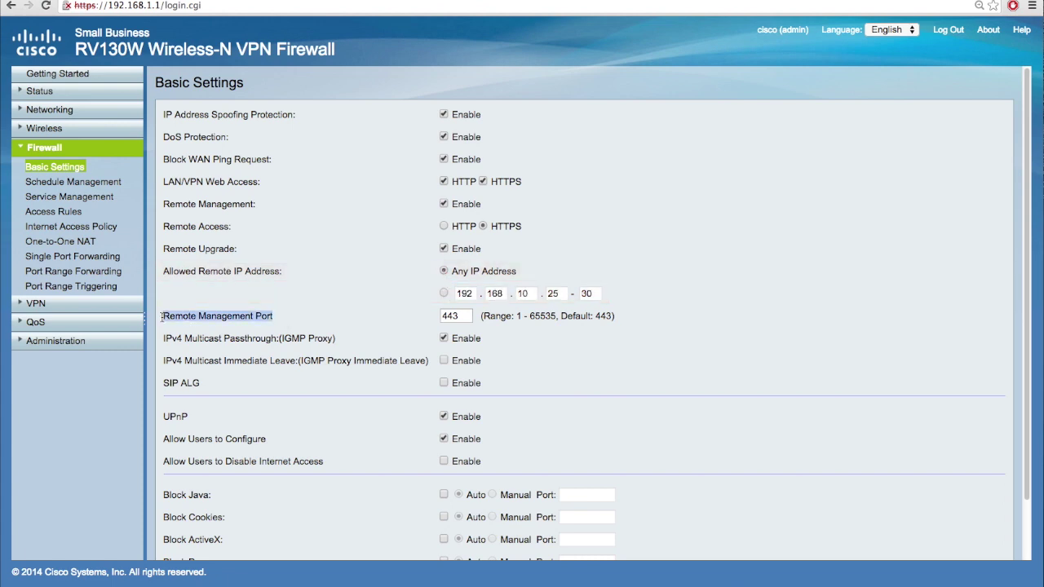
{"action": "double_click", "coordinate": [455, 316]}
Step: Set Remote Management Port to 443 and save the firewall basic settings
{"action": "type", "text": "443"}
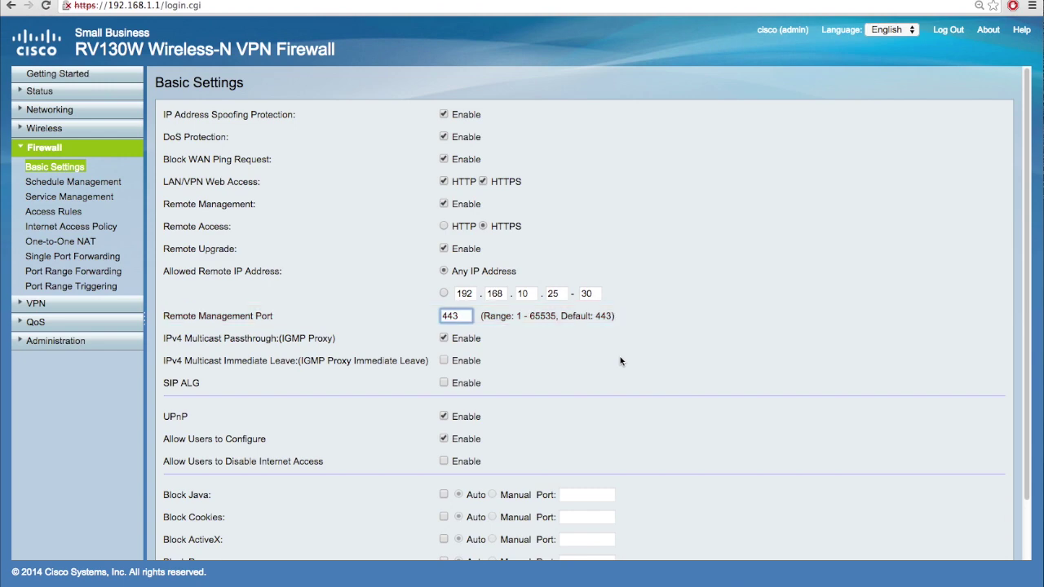
{"action": "scroll", "coordinate": [620, 361], "scroll_direction": "down", "scroll_amount": 2}
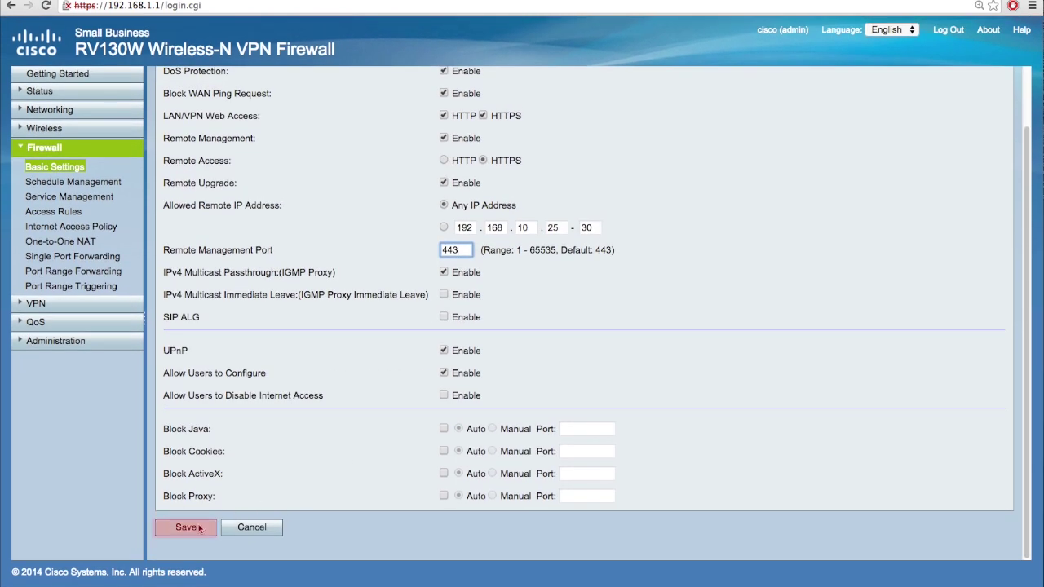
{"action": "left_click", "coordinate": [200, 528]}
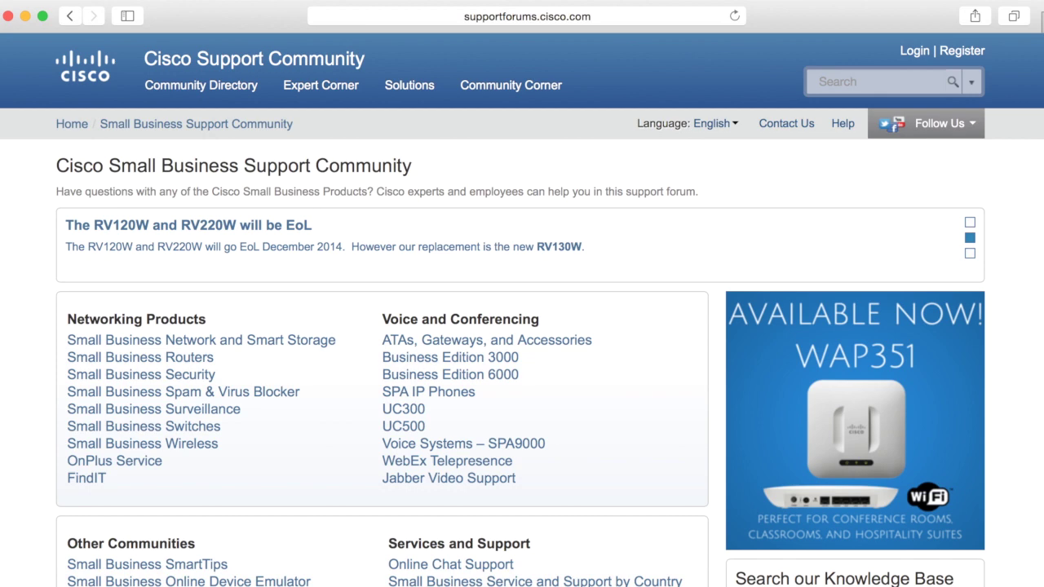
{"action": "scroll", "coordinate": [522, 326], "scroll_direction": "down", "scroll_amount": 2}
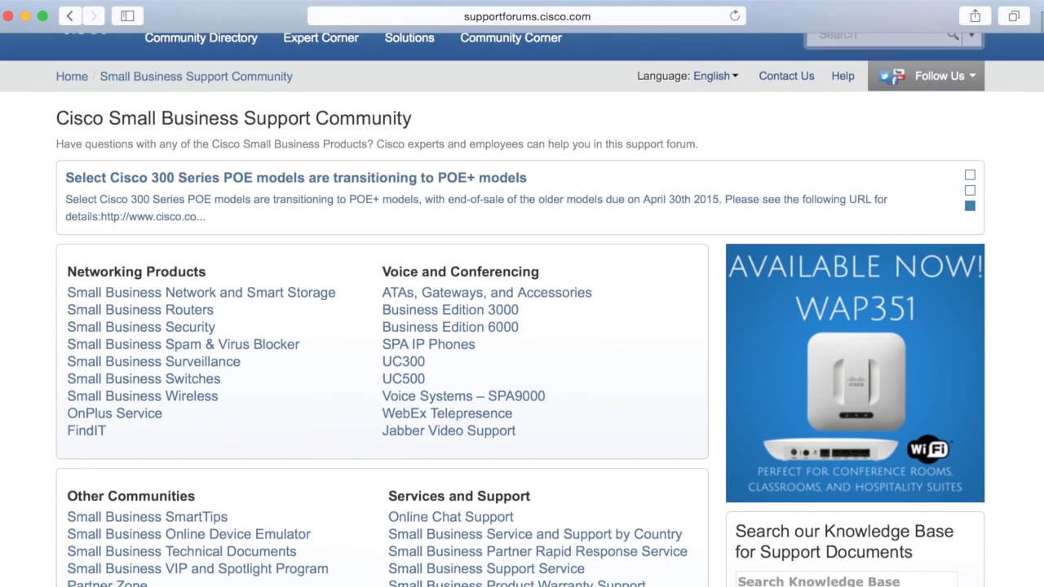